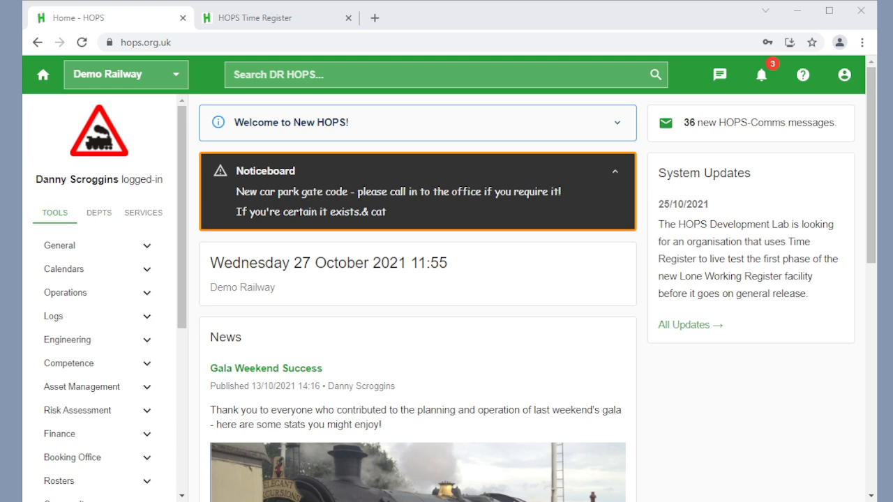
Step: Open the Time Register records page from the Services section of the HOPS home page
click(271, 23)
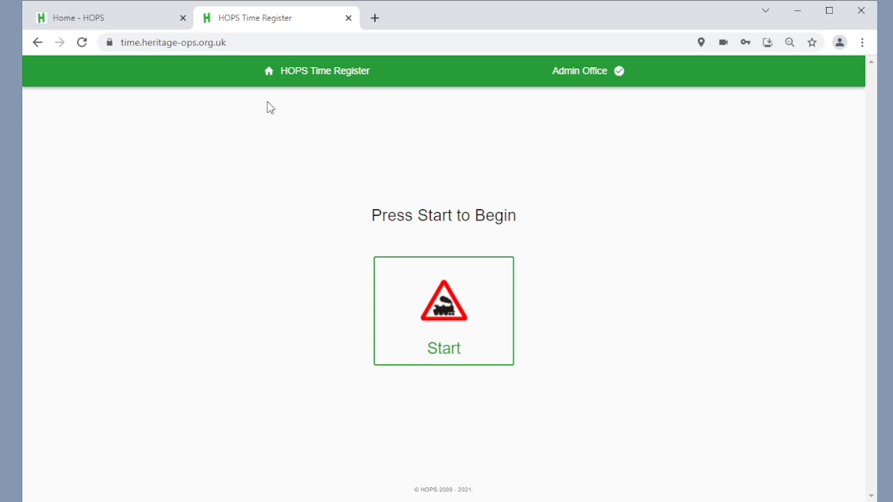
click(106, 22)
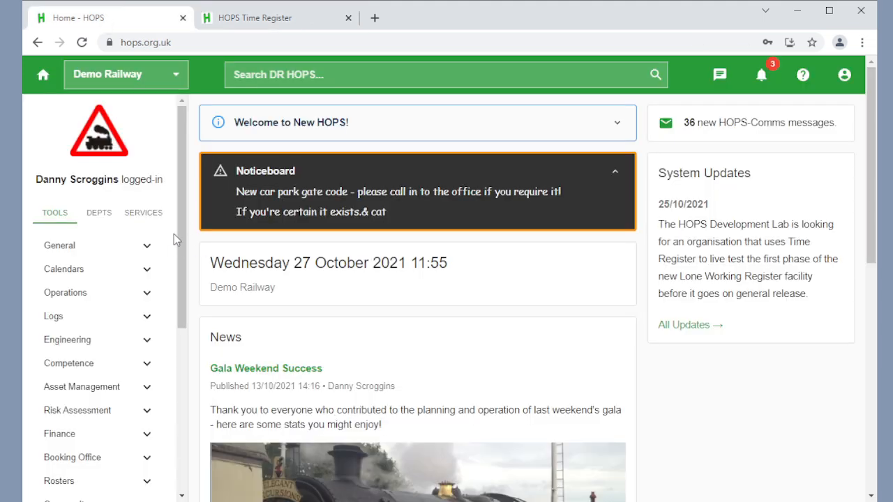
click(144, 214)
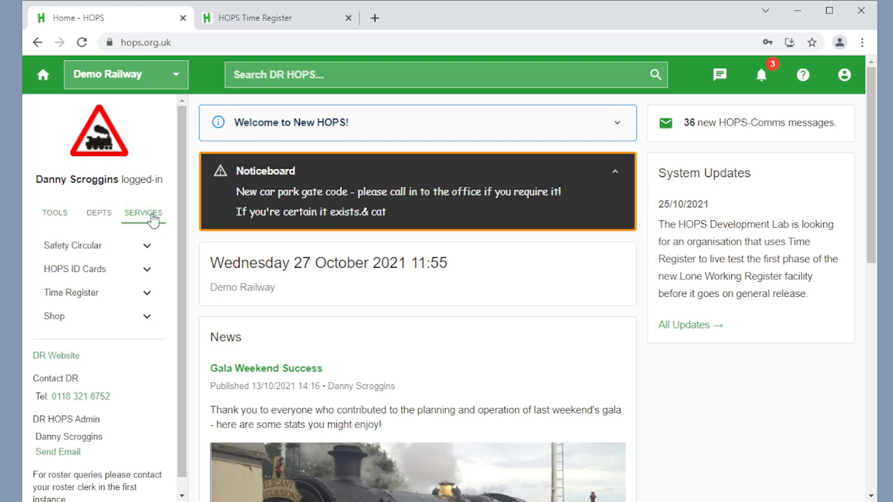
click(67, 300)
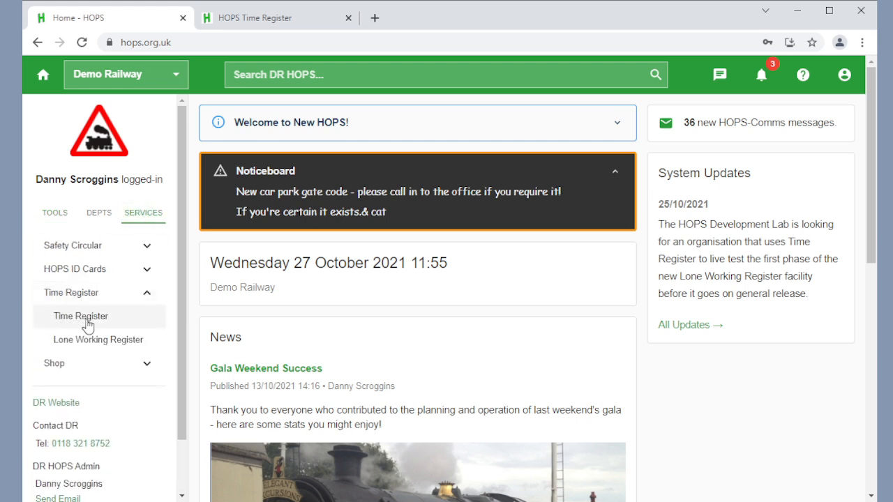
click(88, 324)
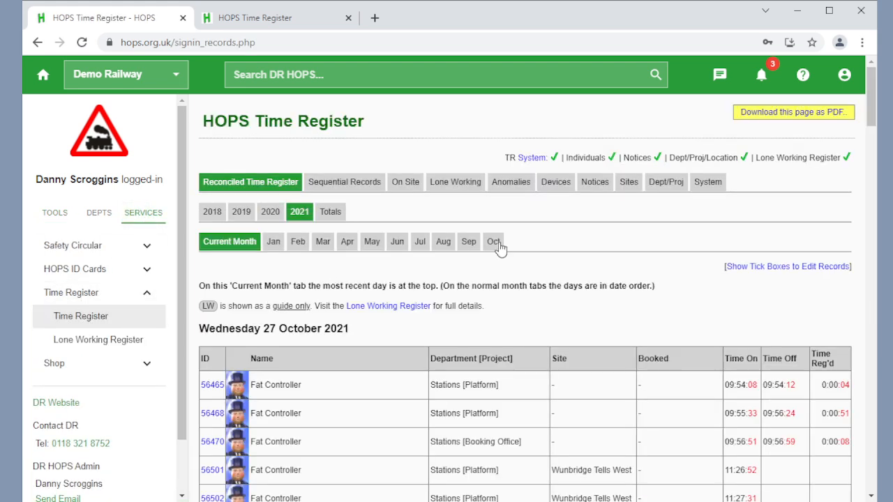
Step: Open the Site TR users list for the Low Rocks site from the Sites tab
click(556, 186)
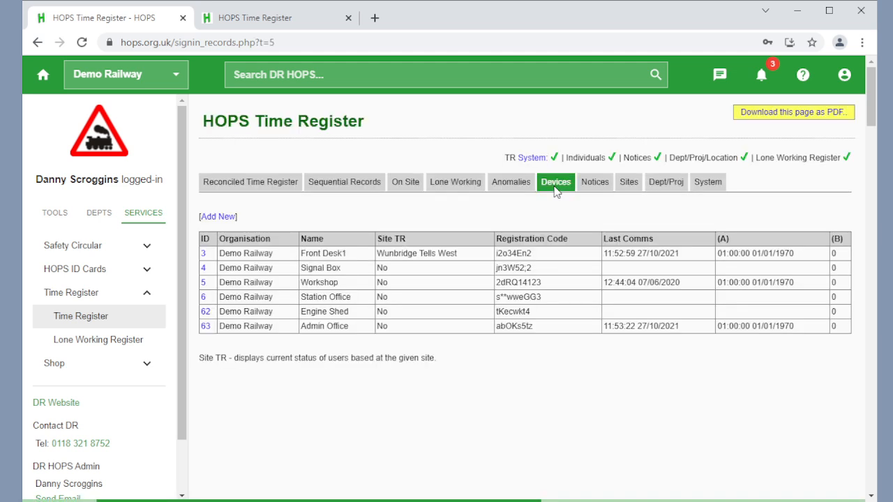
click(632, 186)
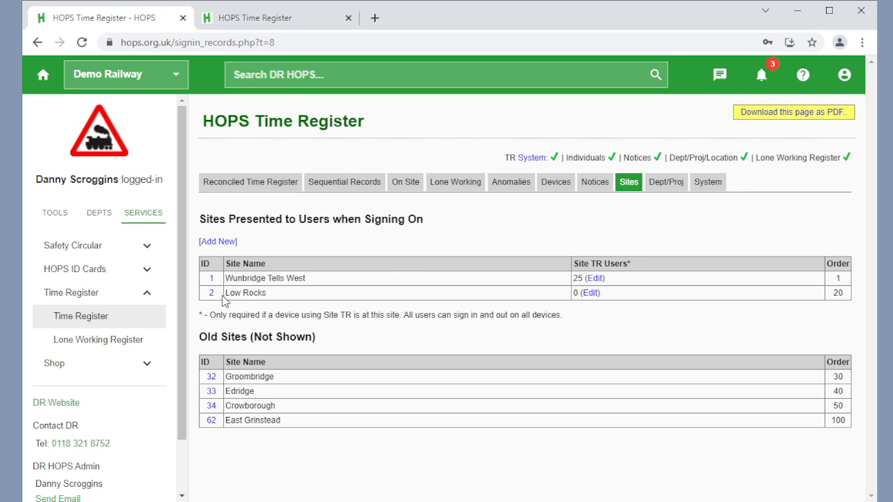
drag(224, 295, 274, 294)
click(283, 293)
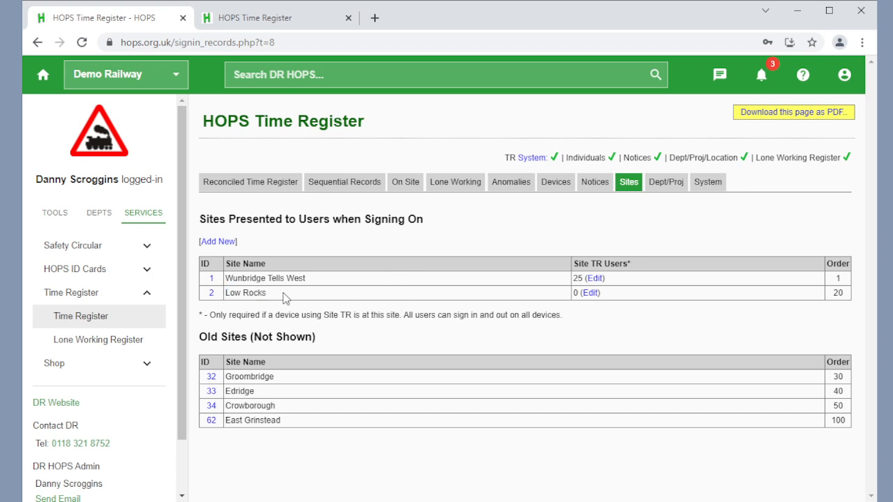
click(590, 294)
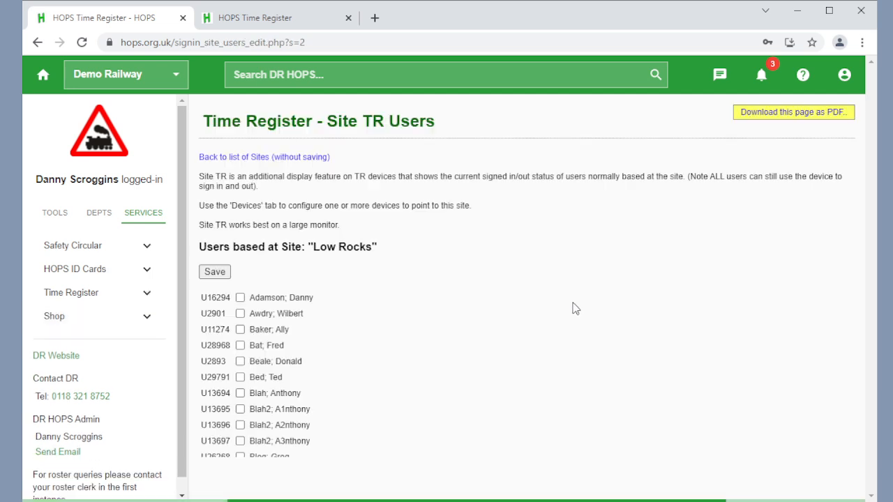
Step: Tick ten users in the list as based at Low Rocks and save the list
click(240, 299)
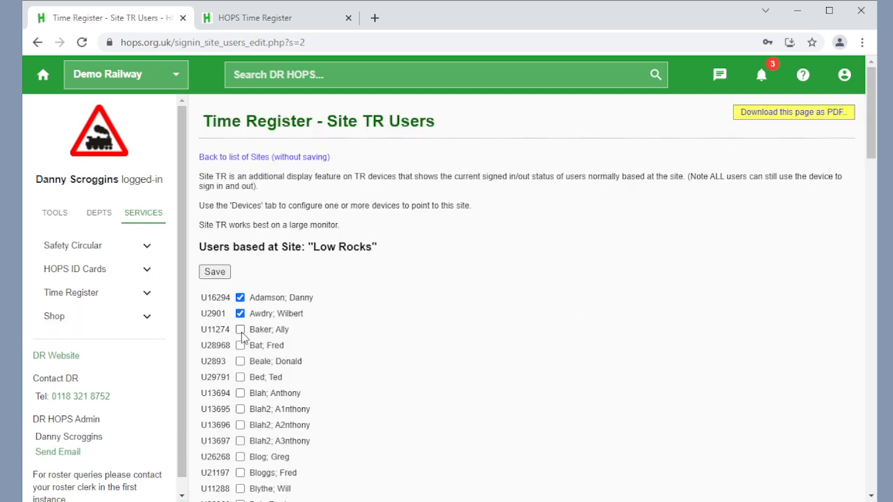
click(240, 330)
click(241, 346)
click(241, 362)
click(240, 377)
click(241, 394)
scroll(242, 401, down, 1)
click(241, 403)
click(241, 419)
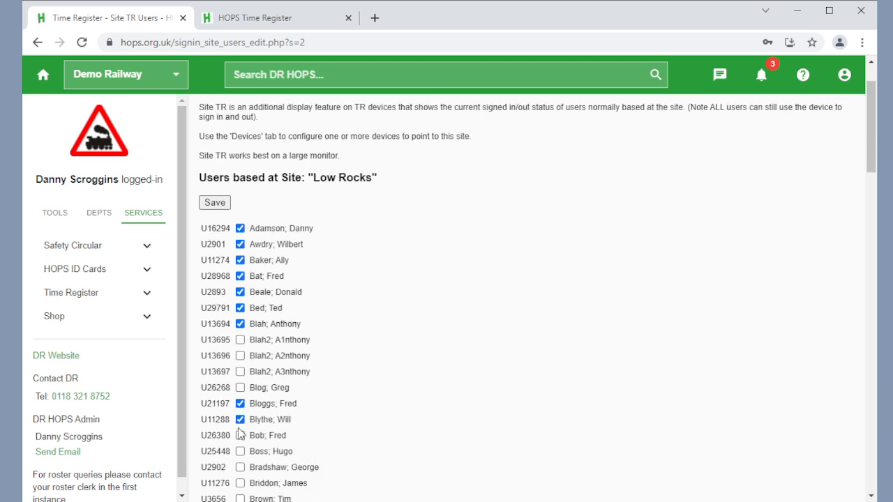
click(240, 436)
click(215, 202)
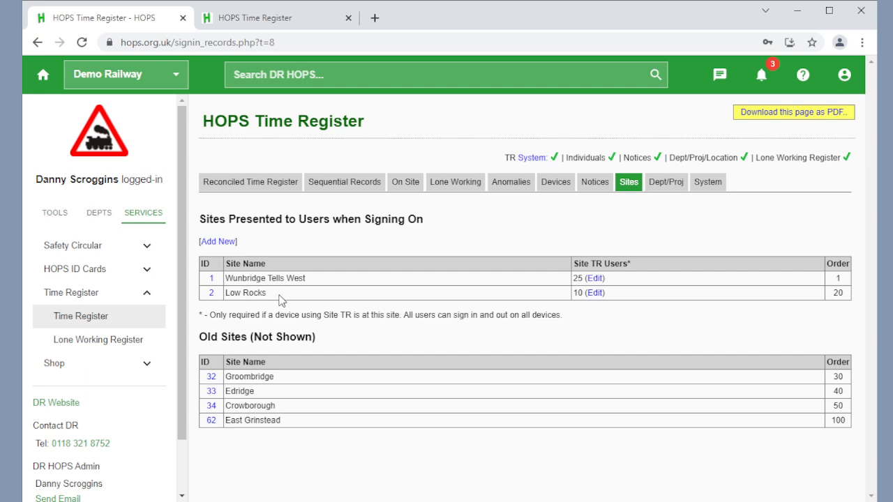
Step: Reopen the Low Rocks user list, untick the second user, tick one further user, and save
click(594, 294)
scroll(271, 365, down, 4)
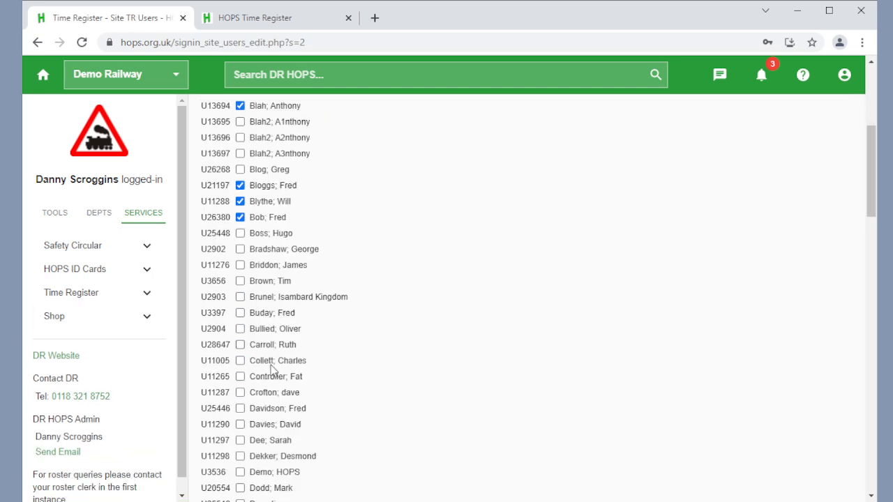
scroll(272, 368, up, 2)
scroll(272, 367, up, 3)
click(240, 313)
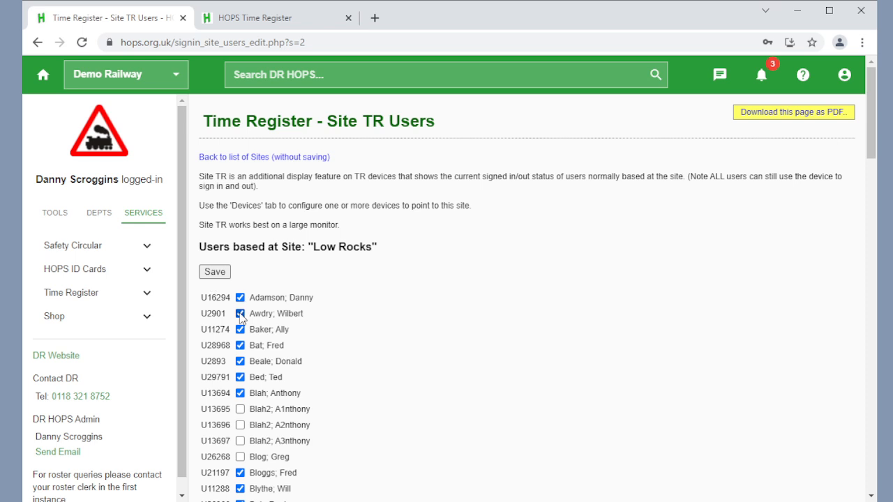
click(240, 457)
click(223, 275)
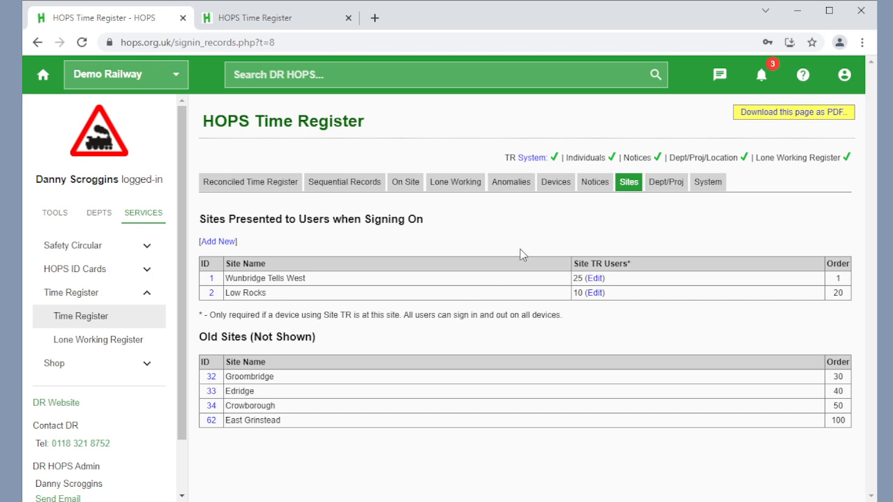
Step: Set the Admin Office device's Site TR to Low Rocks and save the device
click(553, 190)
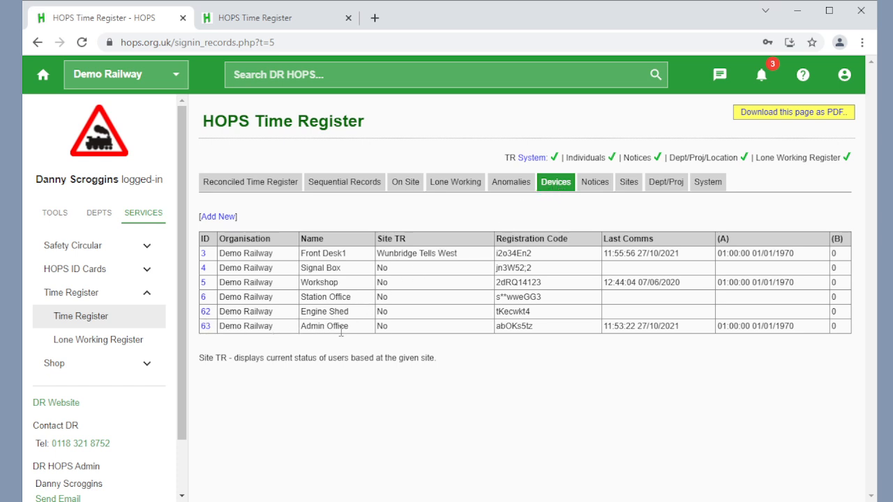
drag(348, 326, 300, 327)
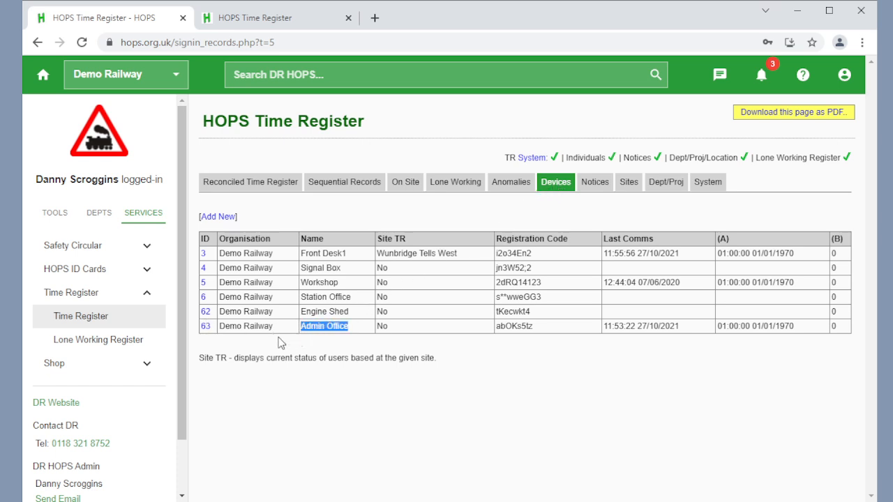
click(207, 328)
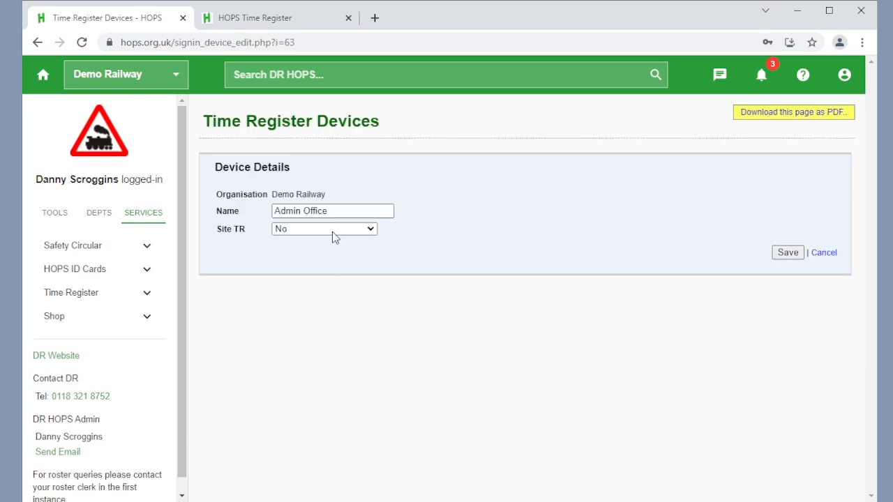
click(312, 272)
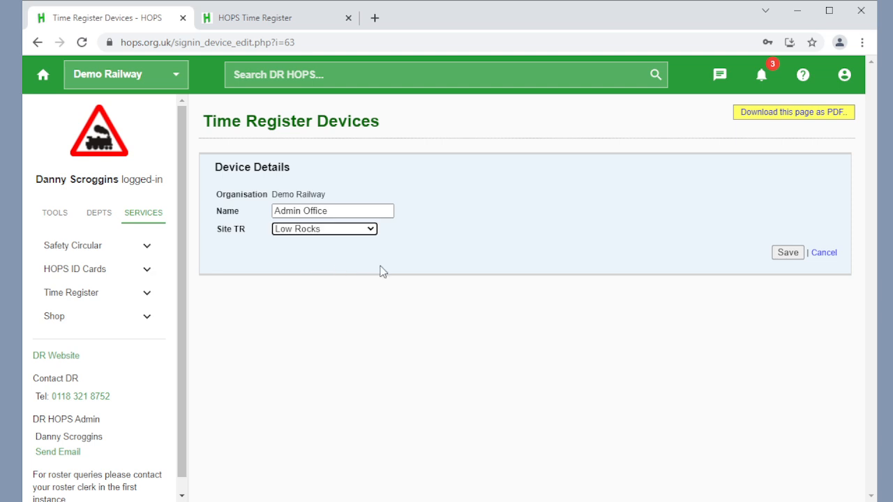
click(788, 253)
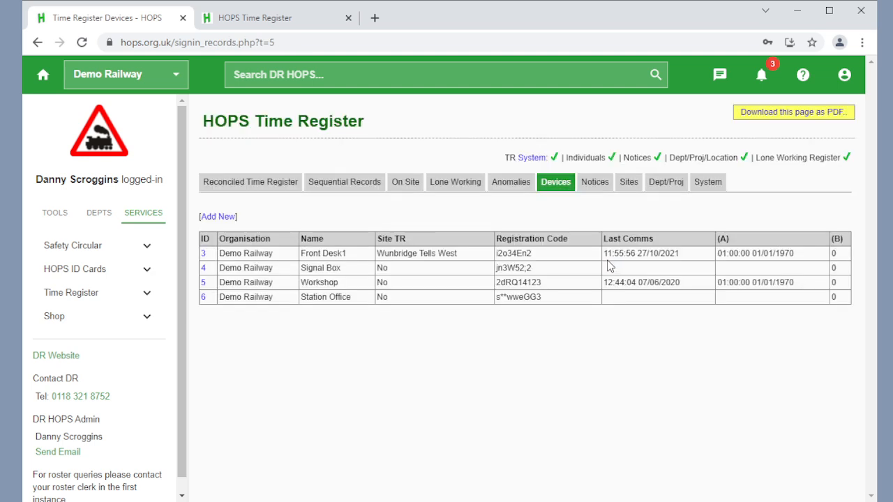
Step: Reload the Time Register device tab and review the Low Rocks user status board
click(293, 26)
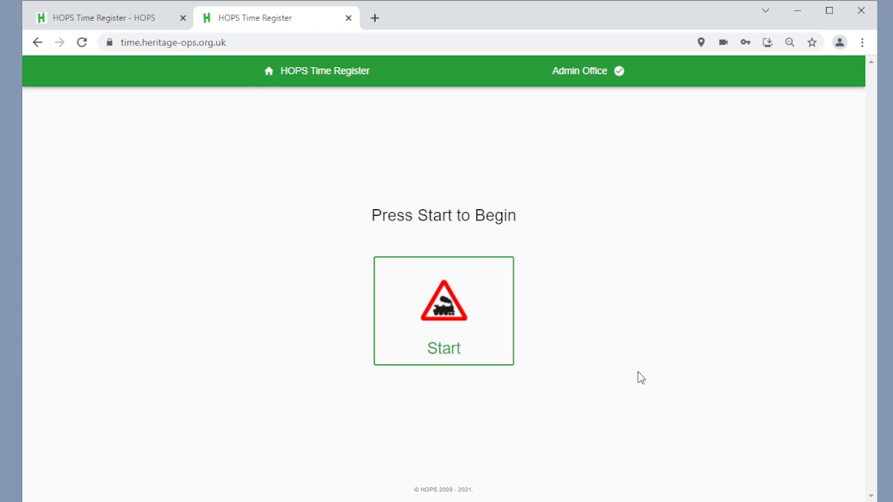
key(F5)
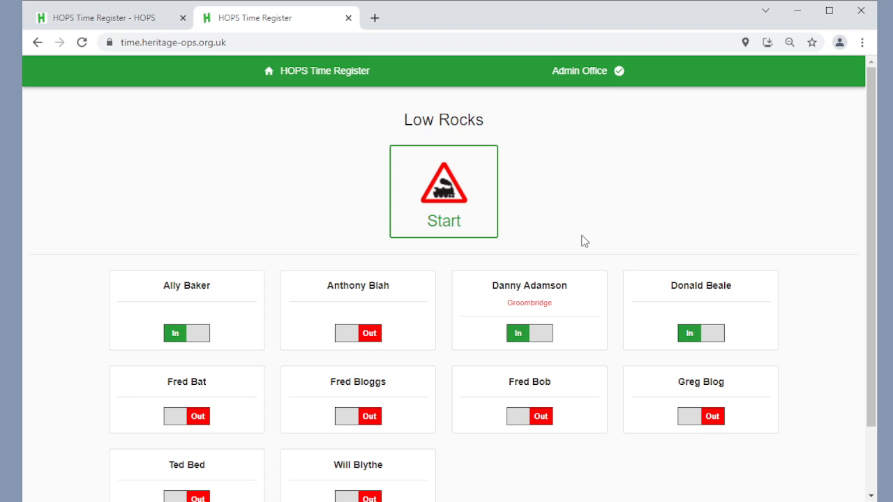
scroll(614, 300, down, 1)
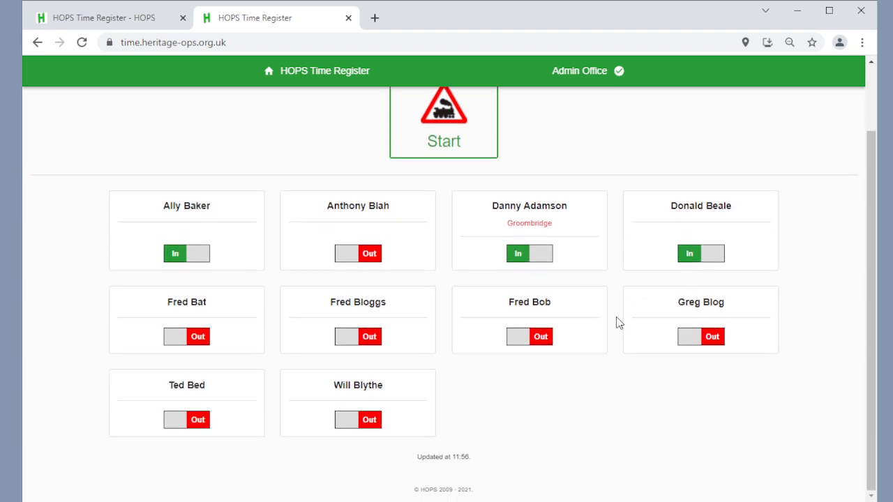
scroll(612, 257, up, 1)
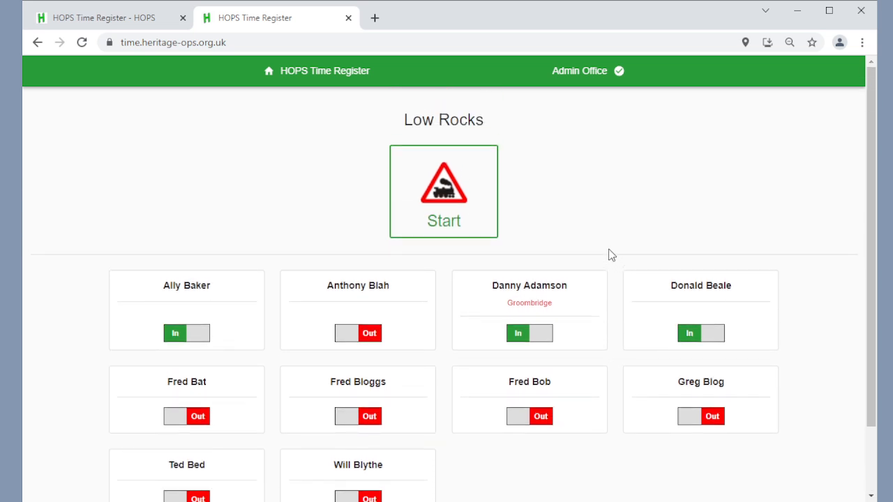
scroll(609, 254, down, 1)
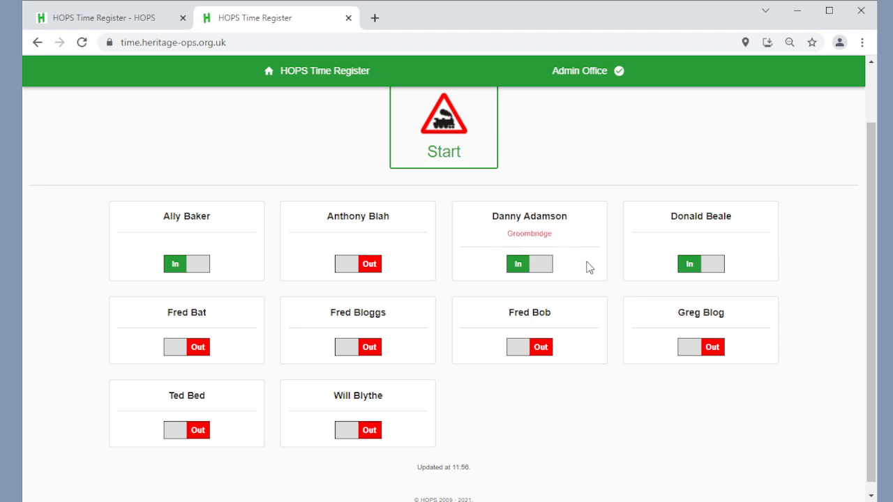
scroll(590, 268, up, 1)
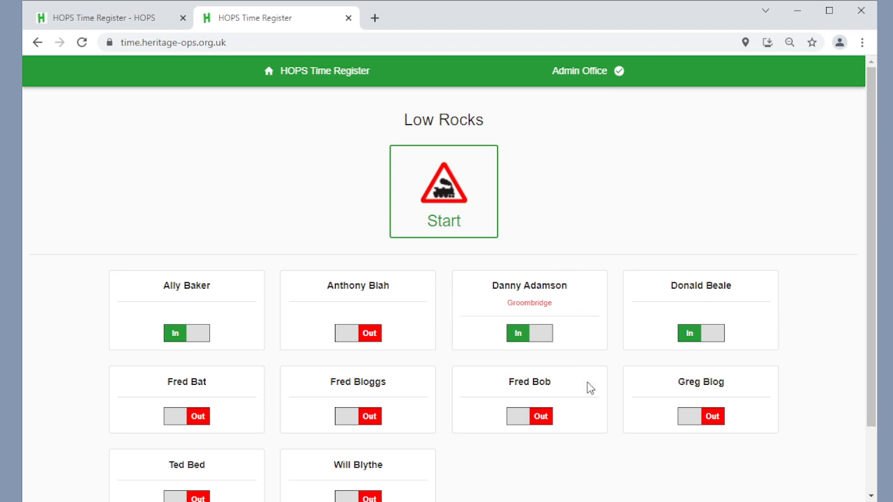
Step: Reopen the Low Rocks site user list and tick one more user as based there
click(103, 17)
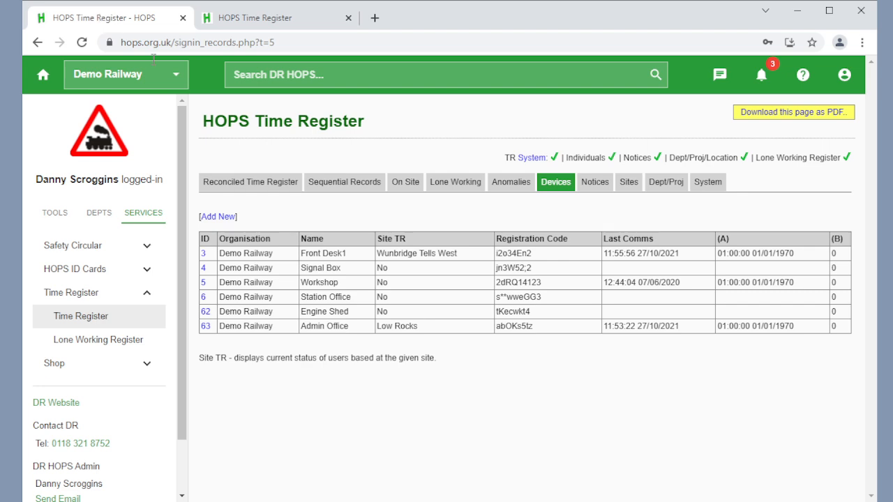
click(629, 182)
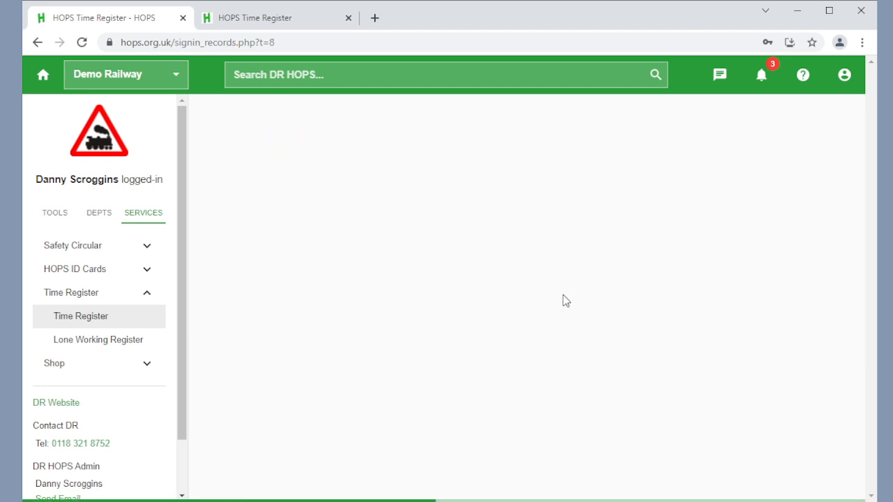
click(594, 293)
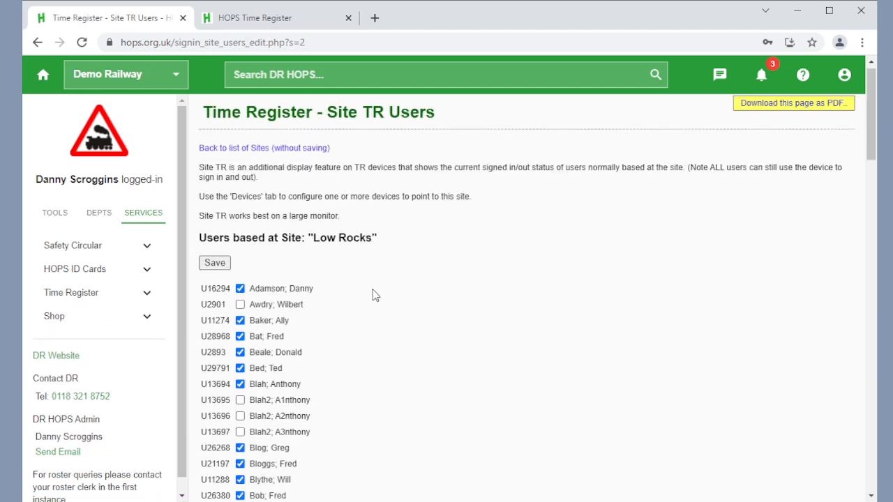
scroll(370, 296, down, 4)
scroll(319, 299, down, 3)
scroll(313, 299, up, 2)
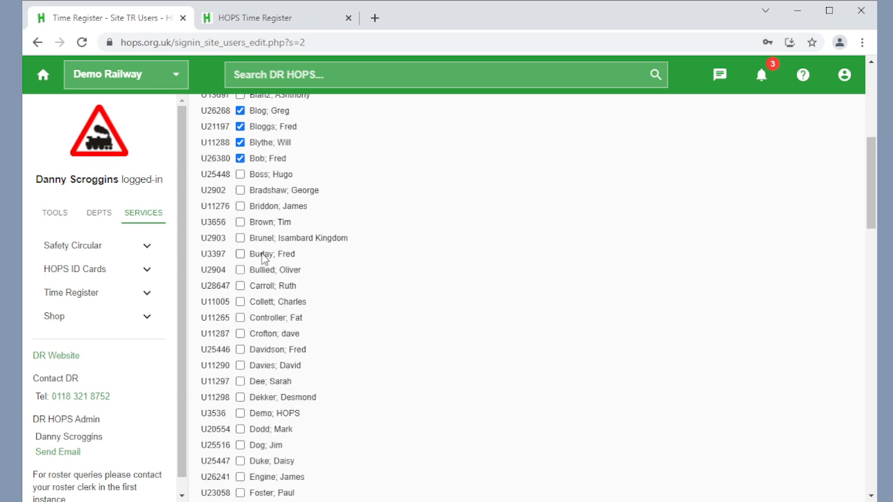
click(241, 318)
Step: On the Time Register device tab, start a check-in and sign the user off
click(289, 19)
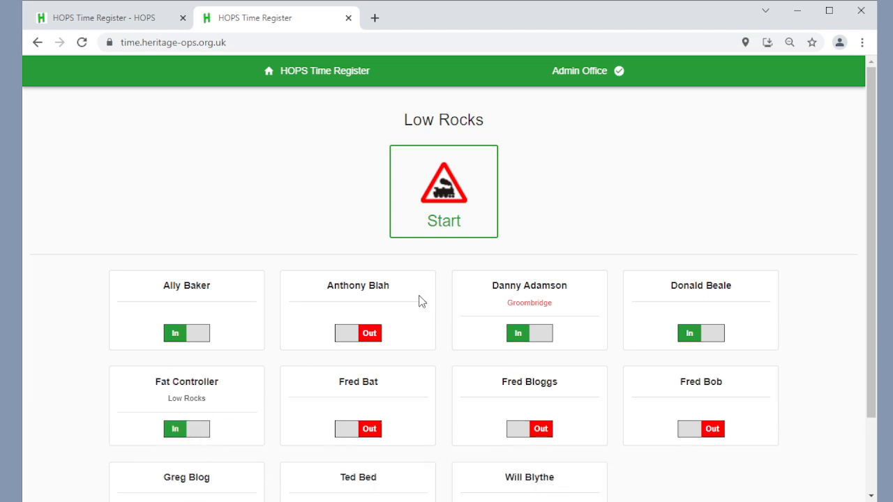
click(447, 229)
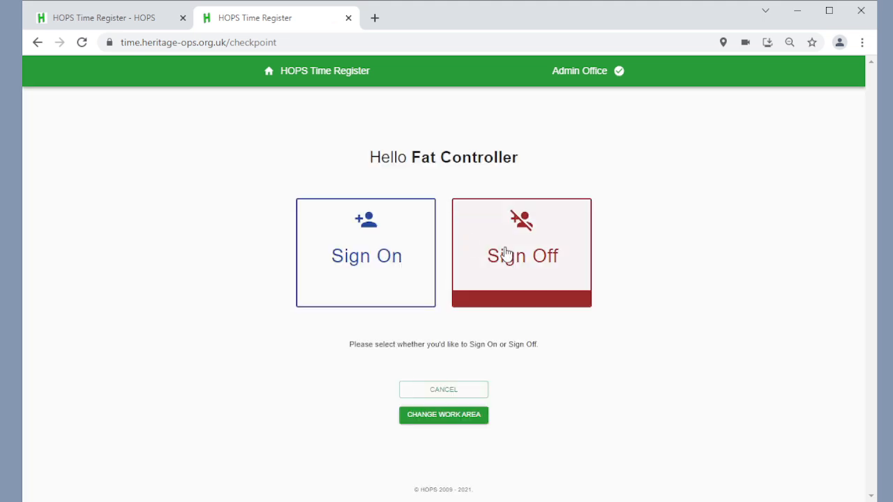
click(507, 255)
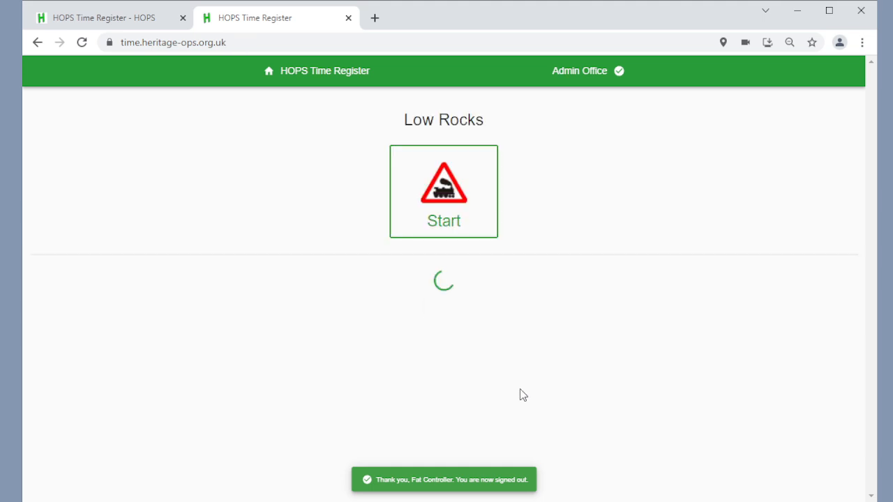
Step: Start a new check-in for the user, choose Sign On, and enter the home-screen message "Gone to Loco Shed"
scroll(300, 392, down, 1)
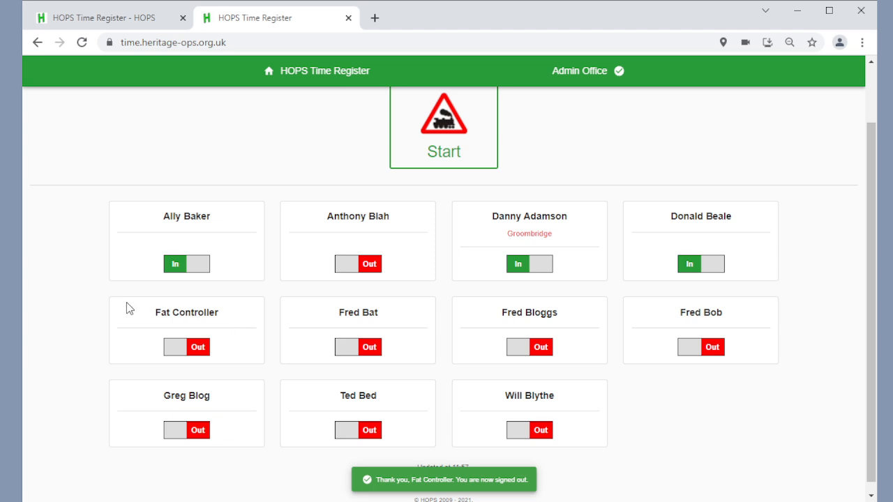
scroll(118, 307, up, 1)
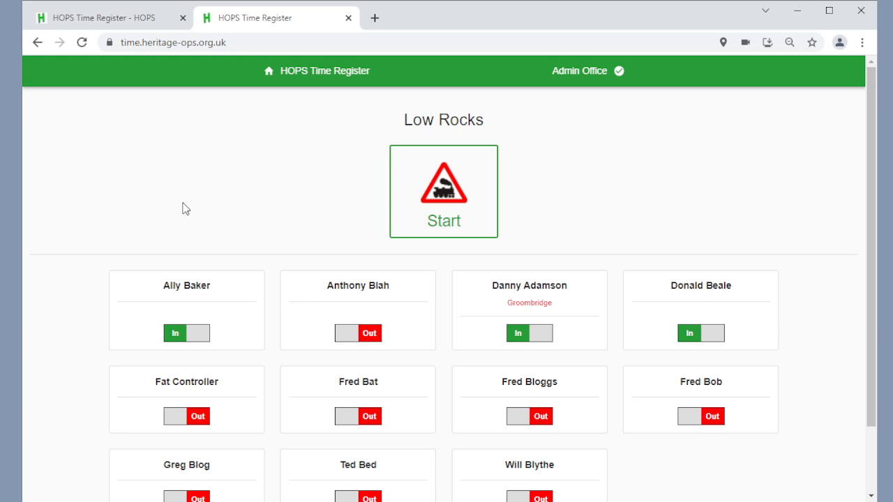
click(419, 187)
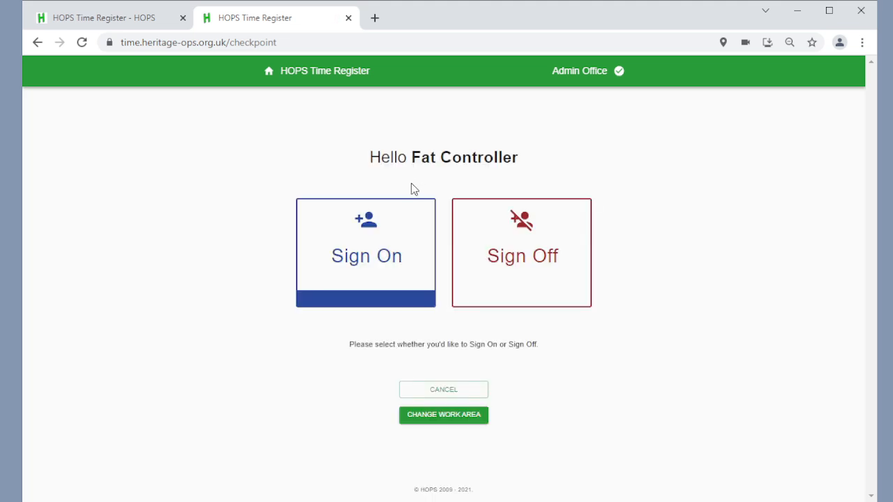
click(377, 232)
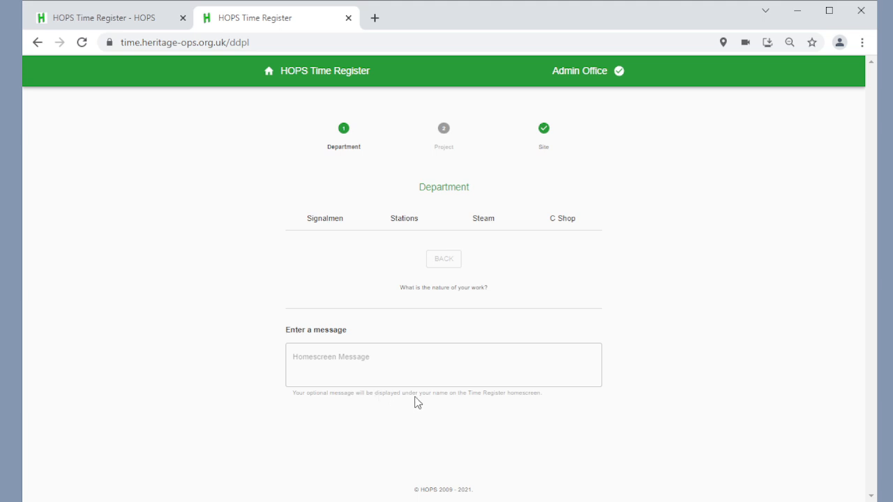
click(494, 370)
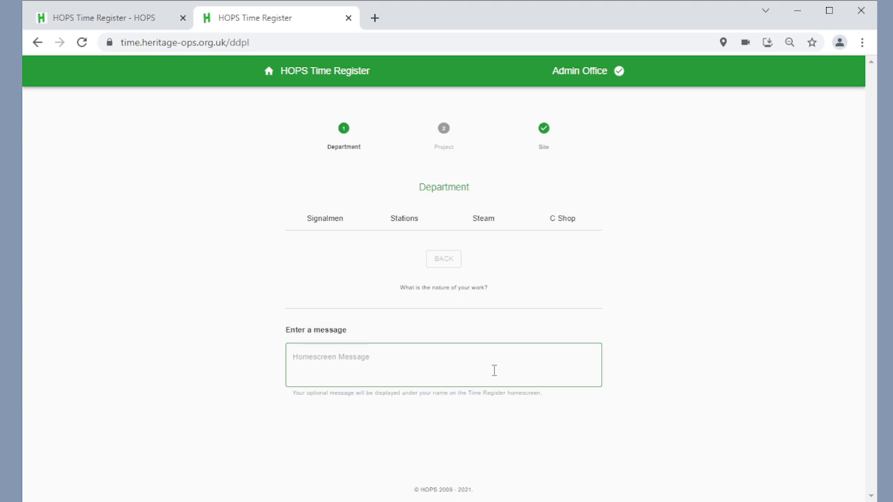
text(Gone to Loco Shed)
Step: Complete the sign-on with department C Shop and site Wunbridge Tells West, then acknowledge the late notice
click(553, 221)
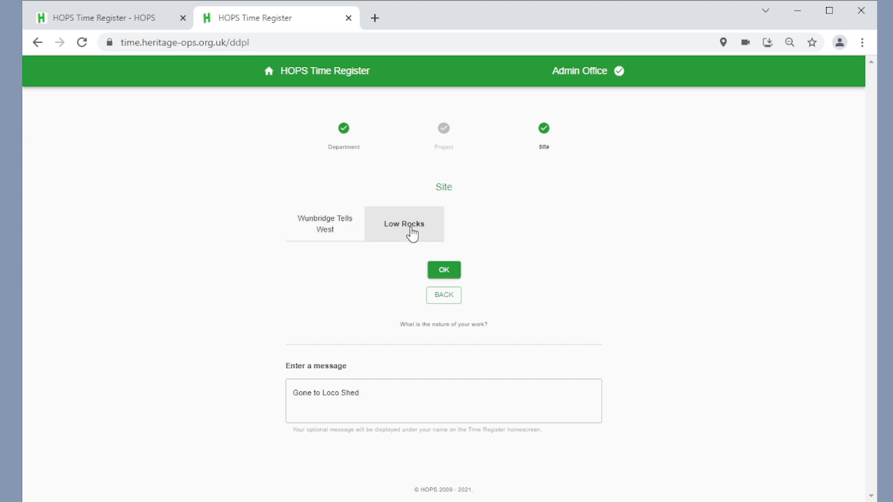
click(325, 231)
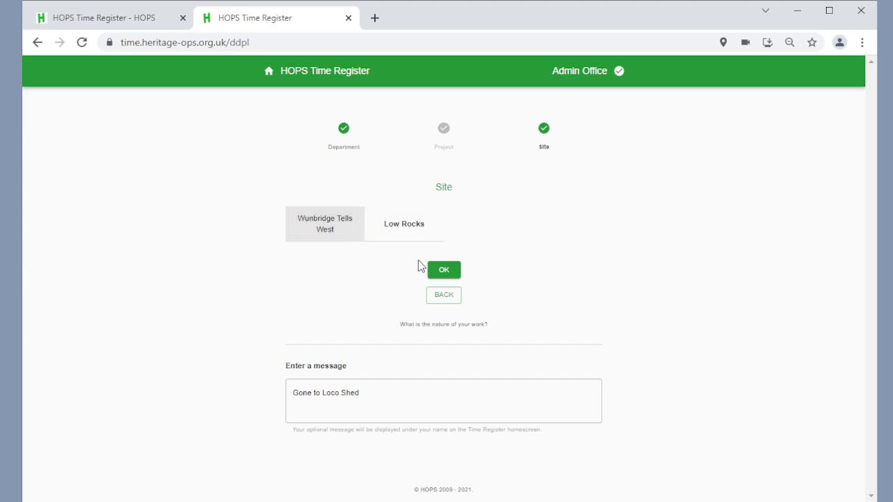
click(437, 272)
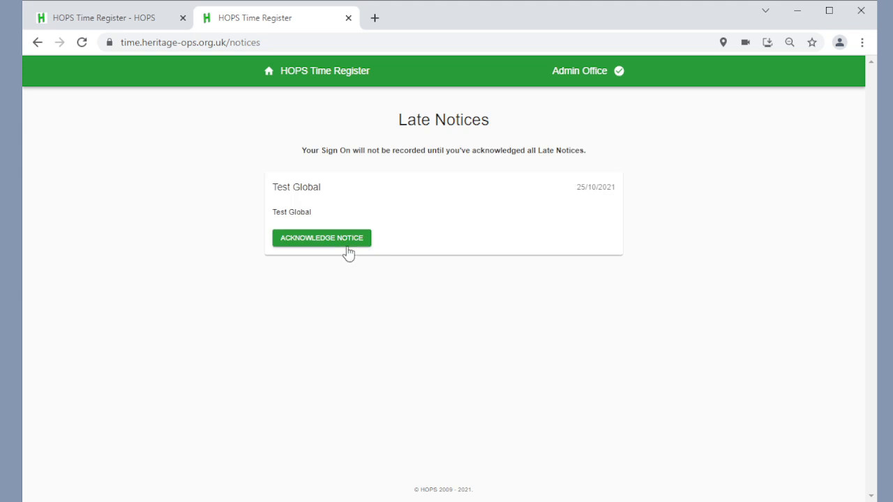
click(345, 246)
click(445, 288)
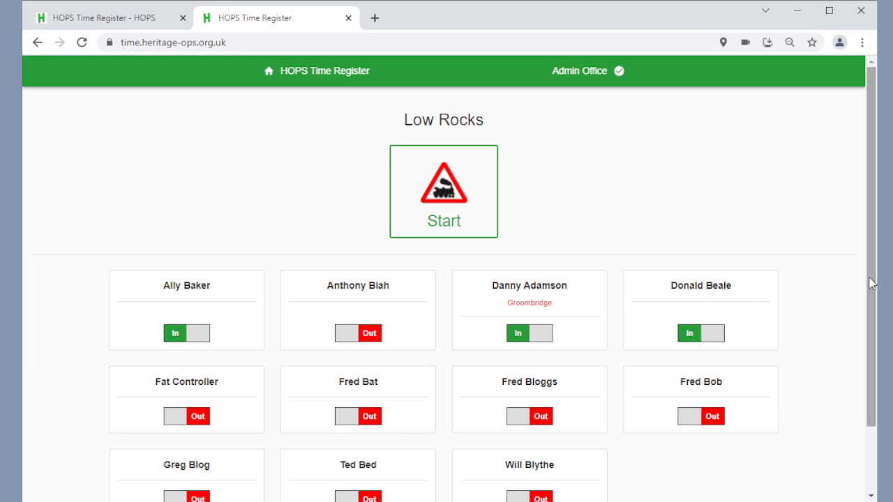
drag(872, 293, 870, 214)
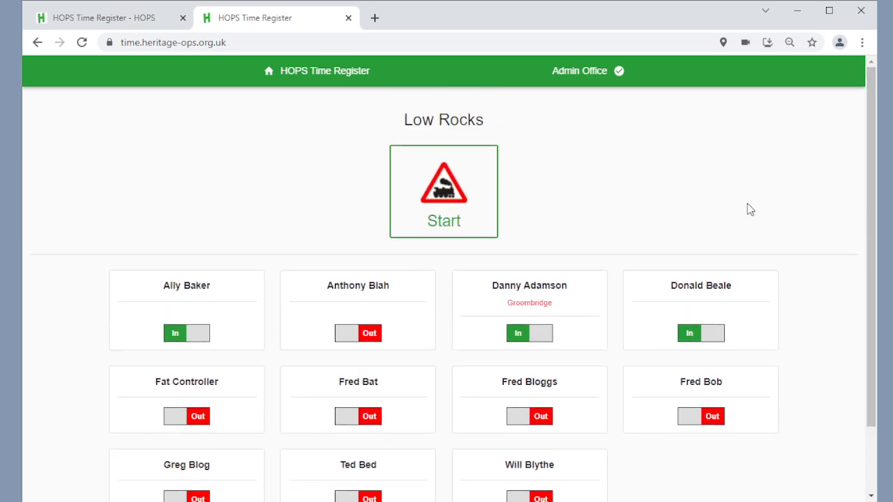